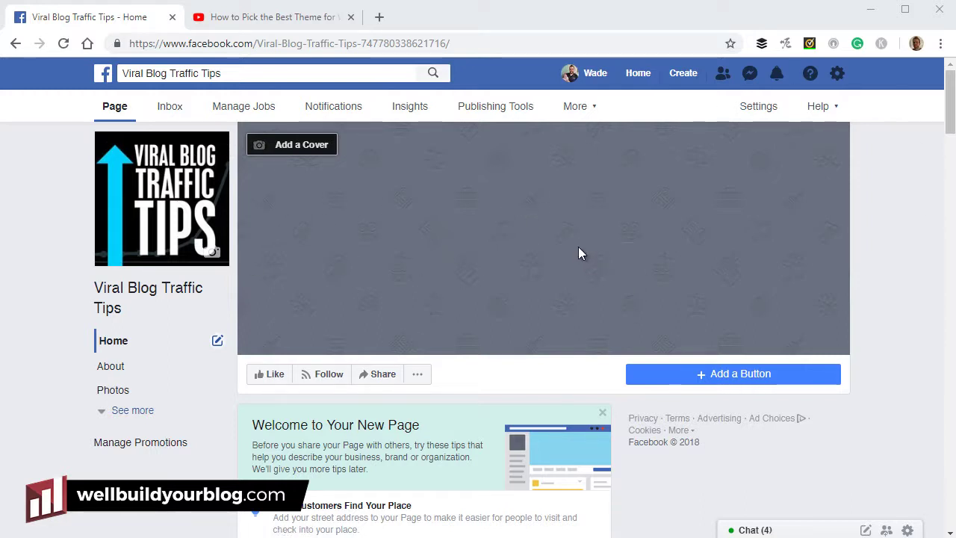
# - Set the white desk photo with the monitor from Timeline Photos as the cover, repositioned slightly
pyautogui.click(297, 149)
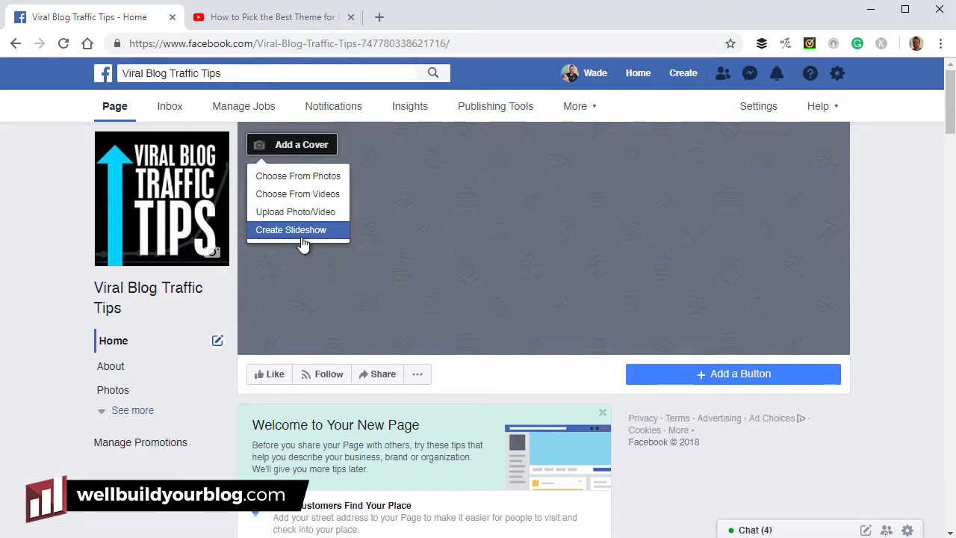
pyautogui.click(310, 179)
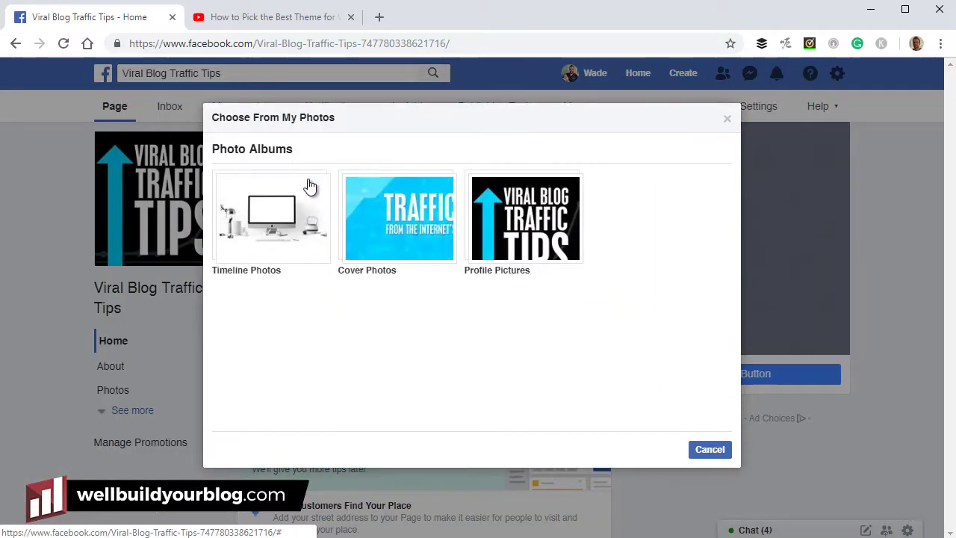
pyautogui.click(329, 217)
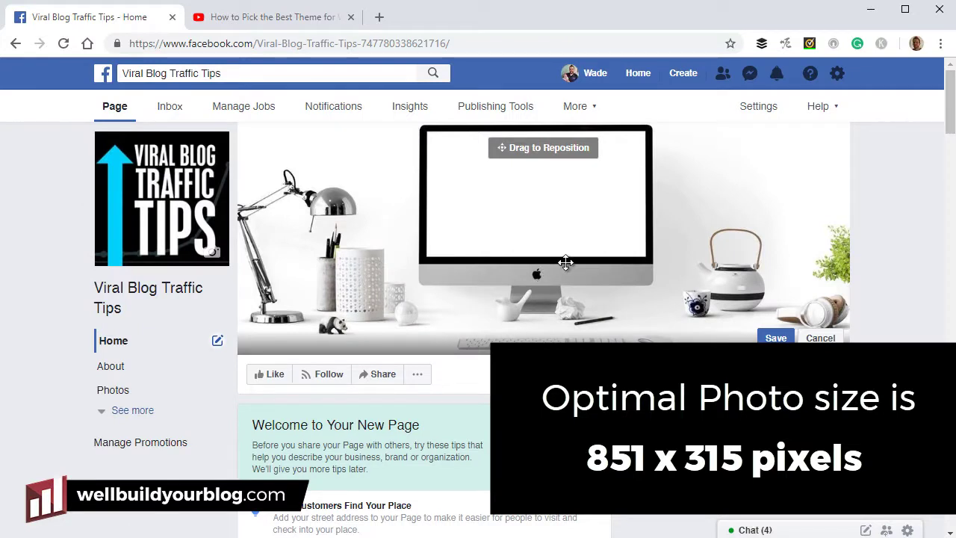
pyautogui.moveTo(565, 263); pyautogui.dragTo(566, 239)
pyautogui.click(776, 338)
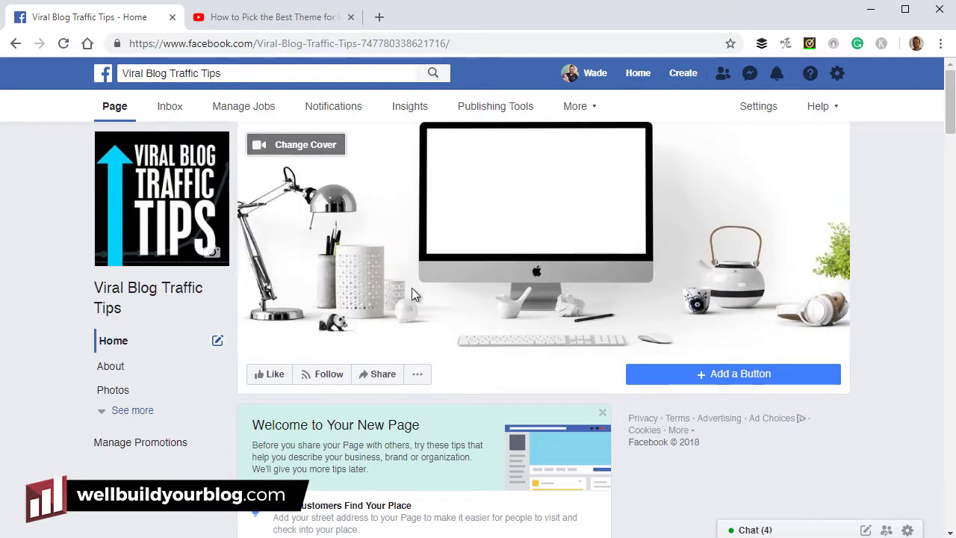
# - Upload facebook timelineimage.mp4 from the computer as the new cover video
pyautogui.click(280, 147)
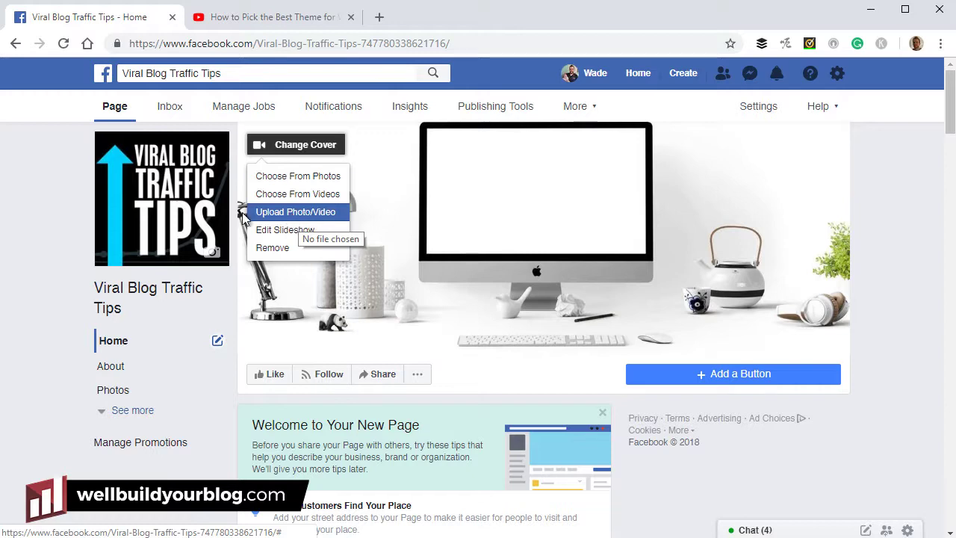
pyautogui.click(303, 214)
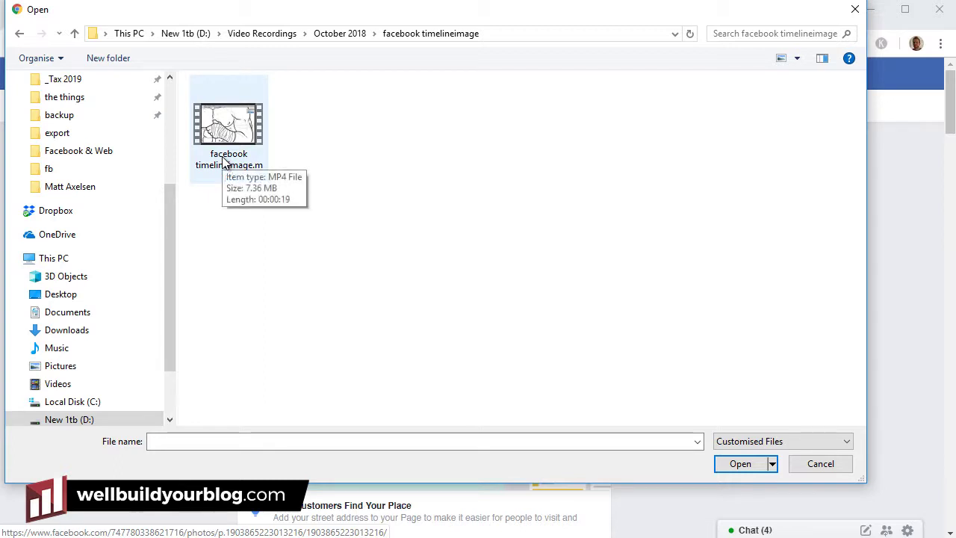
pyautogui.click(219, 142)
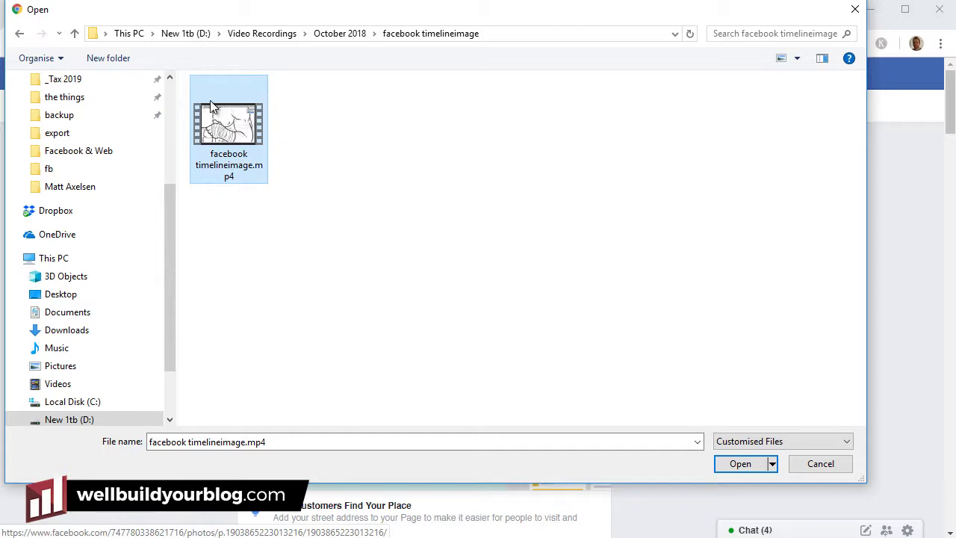
pyautogui.click(739, 464)
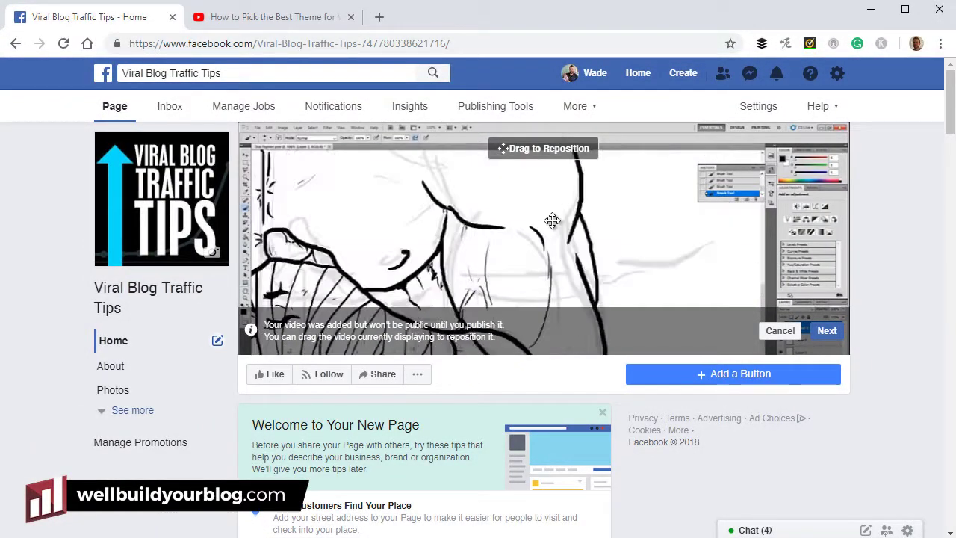
# - Reposition the sketch cover video, keep looping on, and publish it
pyautogui.moveTo(550, 218); pyautogui.dragTo(547, 168)
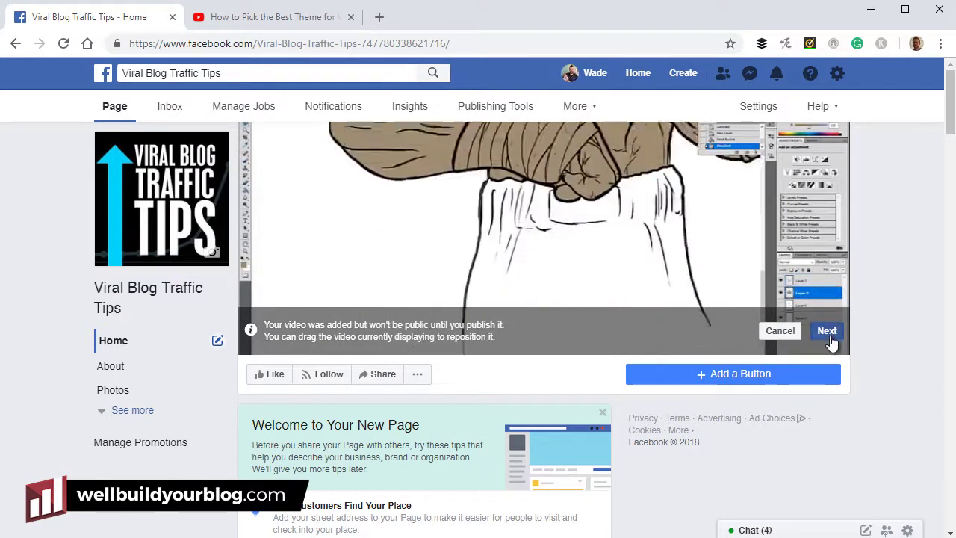
pyautogui.click(826, 331)
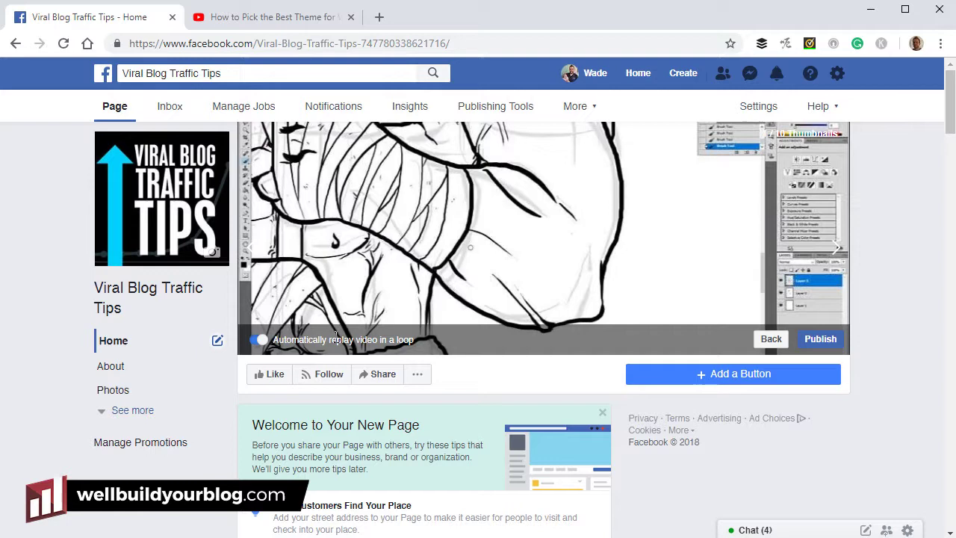
pyautogui.click(820, 338)
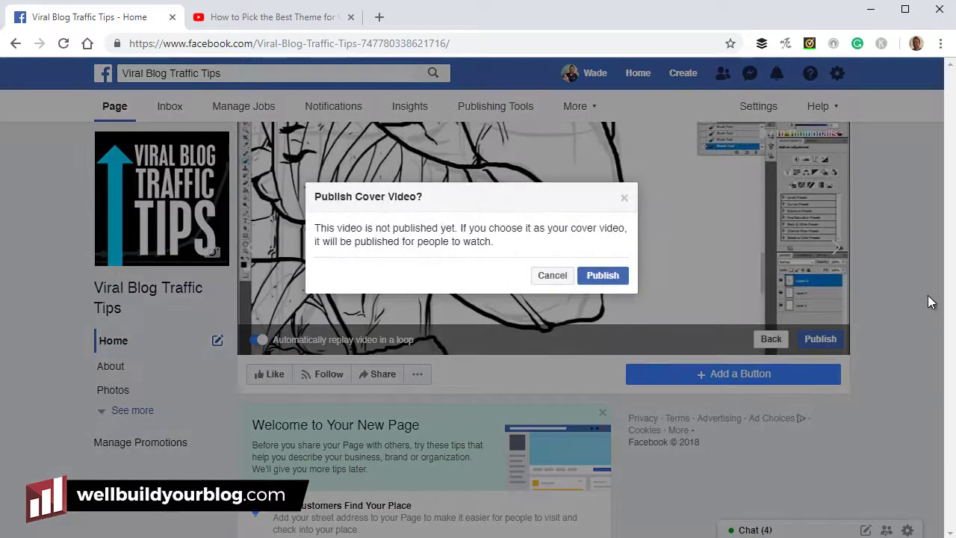
pyautogui.click(609, 277)
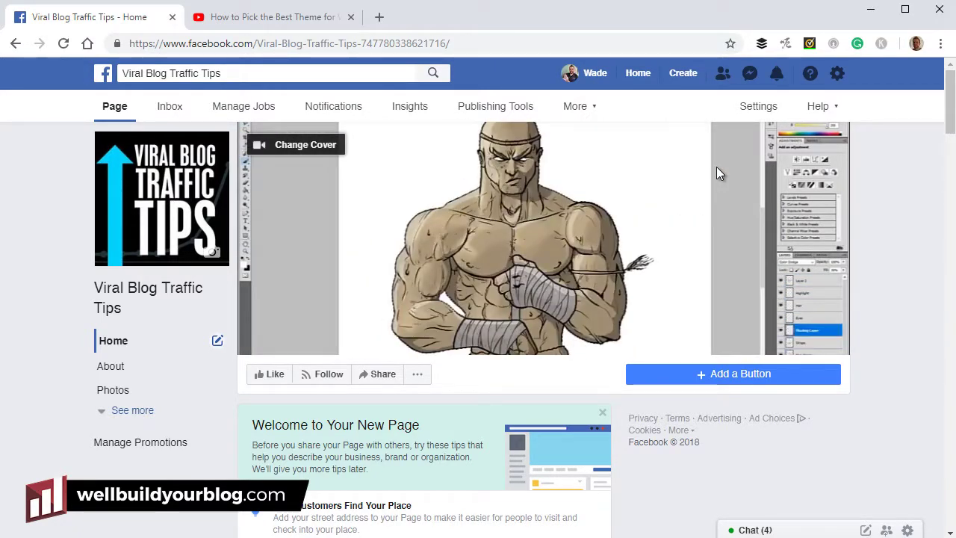
pyautogui.moveTo(644, 177)
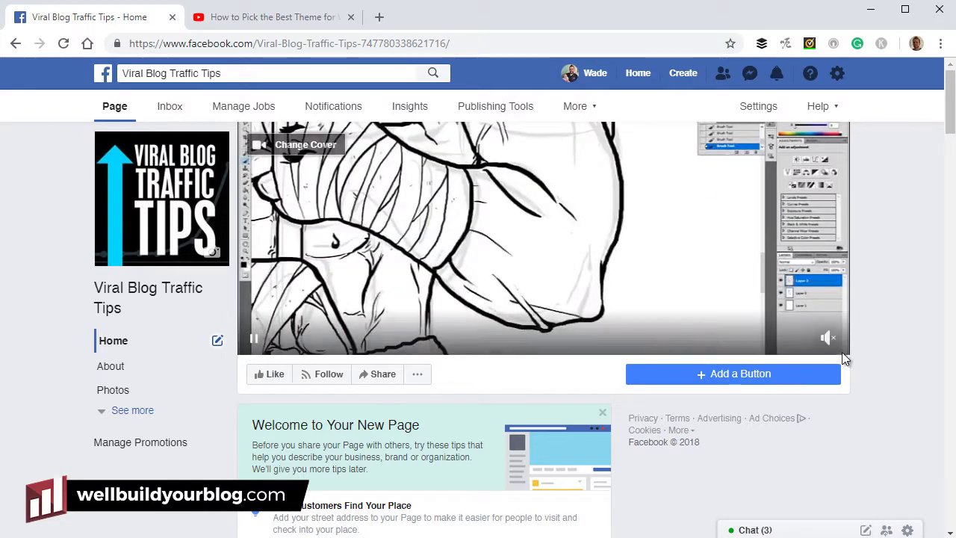
pyautogui.scroll(-3, 889, 370)
pyautogui.scroll(3, 890, 369)
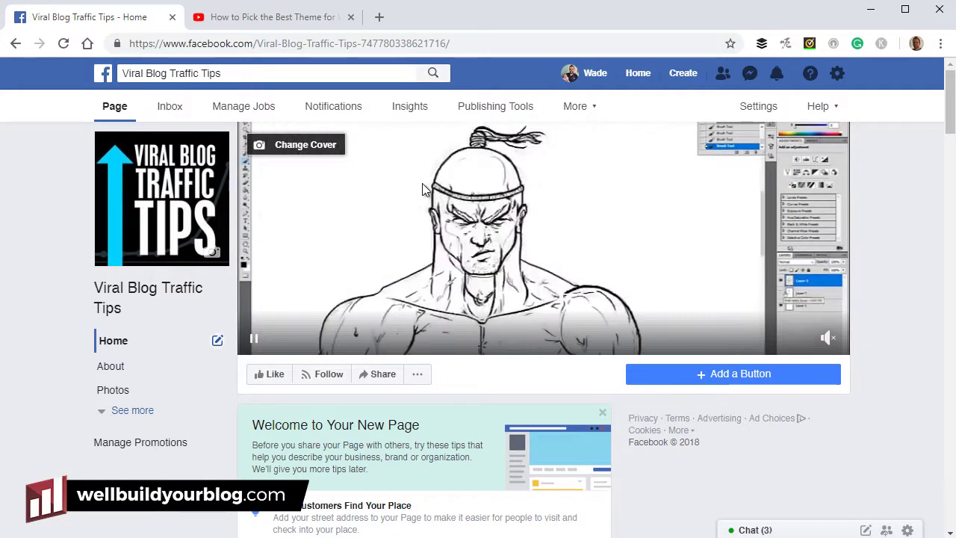
# - Start a cover slideshow with Let Facebook Choose Photos turned off
pyautogui.click(306, 145)
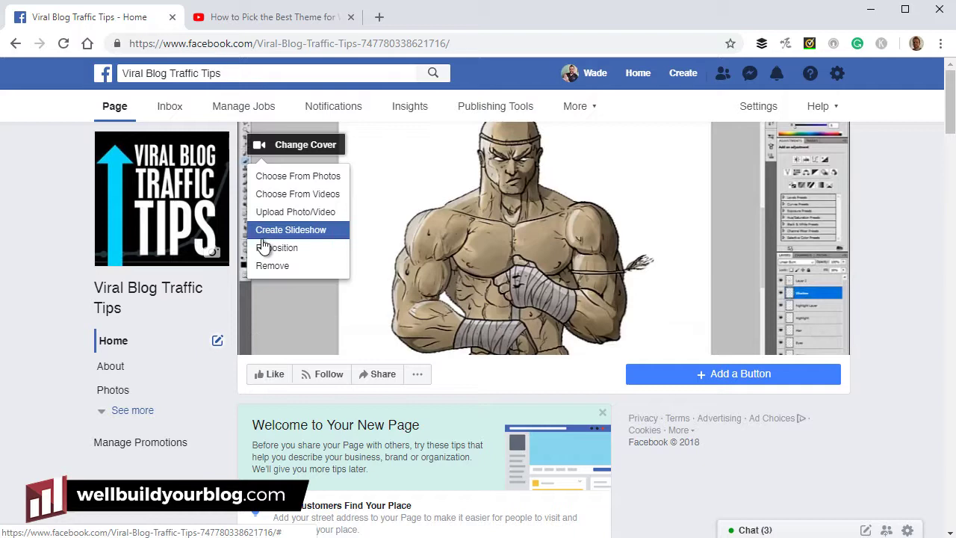
pyautogui.click(300, 232)
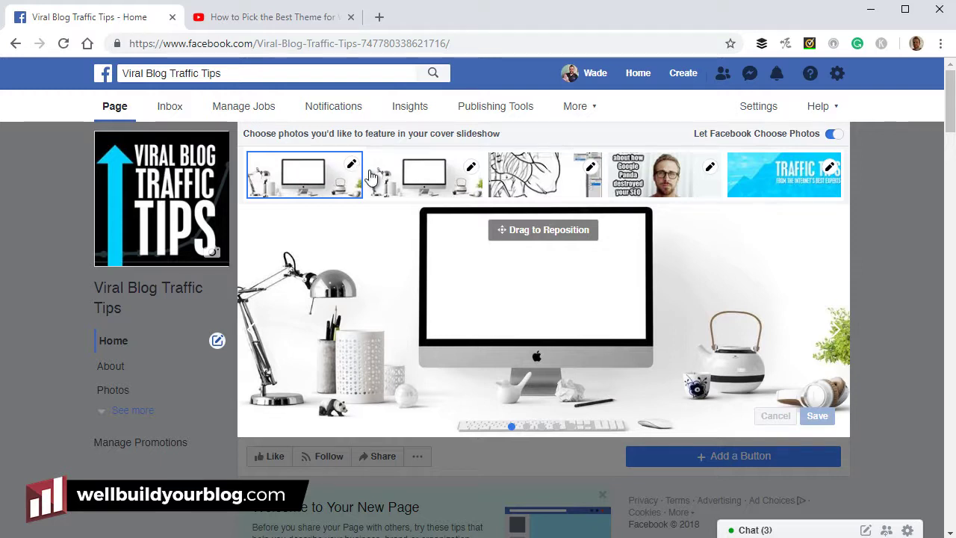
pyautogui.click(418, 168)
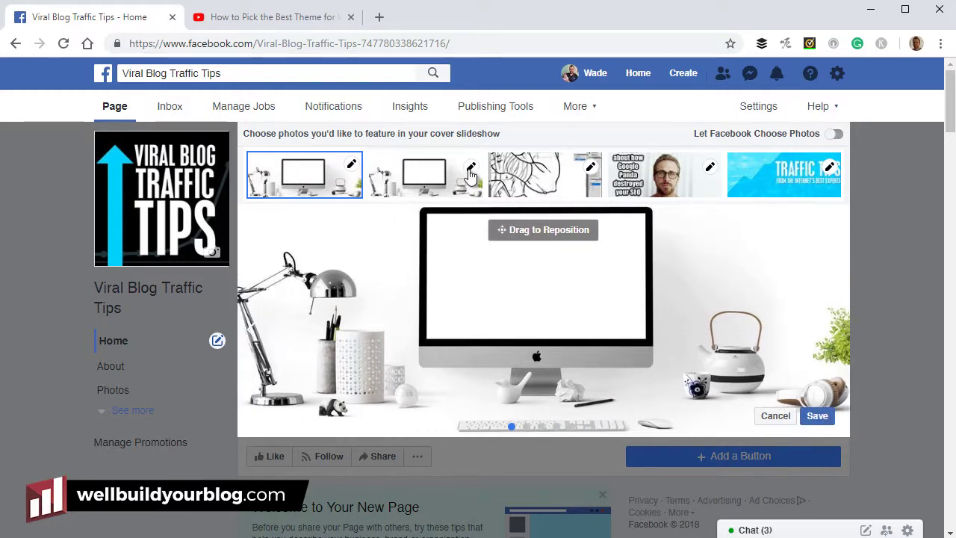
# - Replace the second slideshow photo with the Goooogle search-pages image from Timeline Photos
pyautogui.click(470, 167)
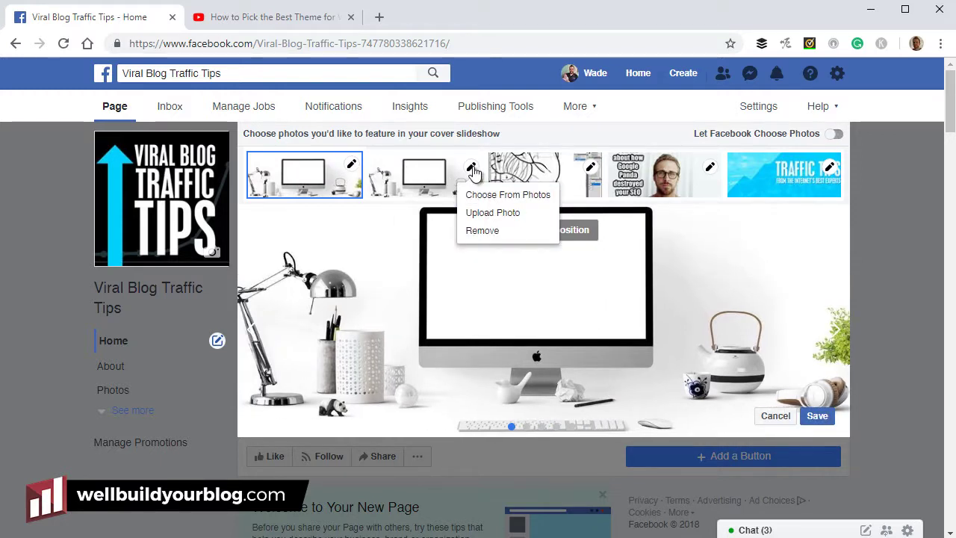
pyautogui.click(500, 196)
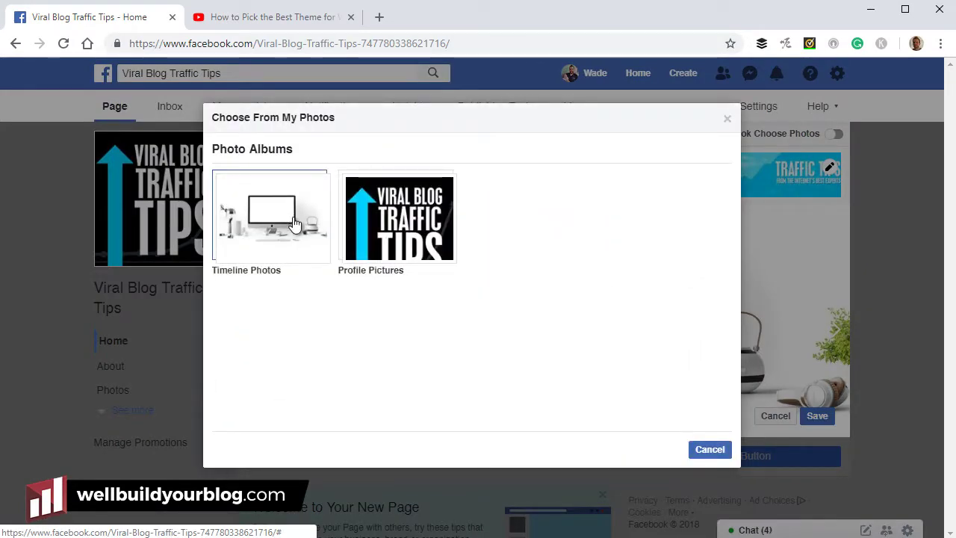
pyautogui.click(293, 220)
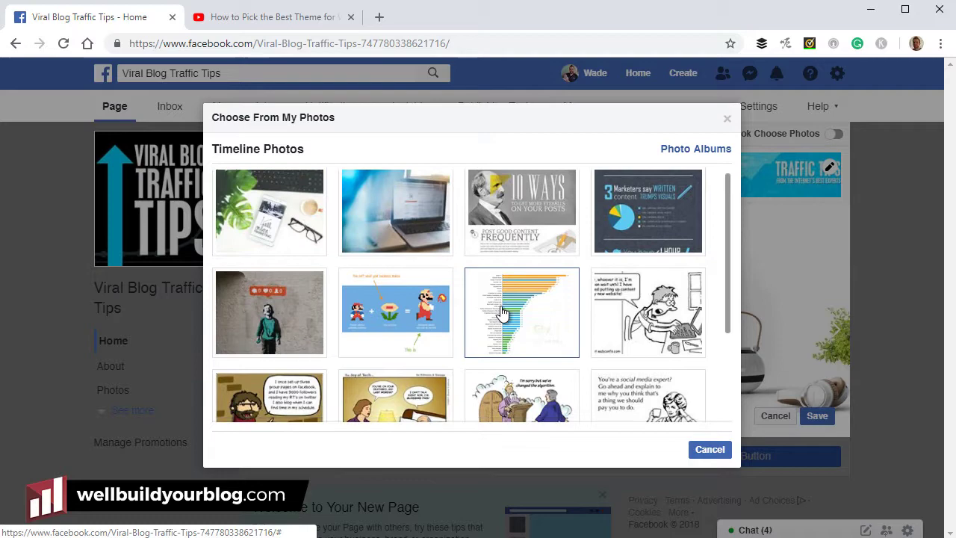
pyautogui.scroll(-2, 499, 311)
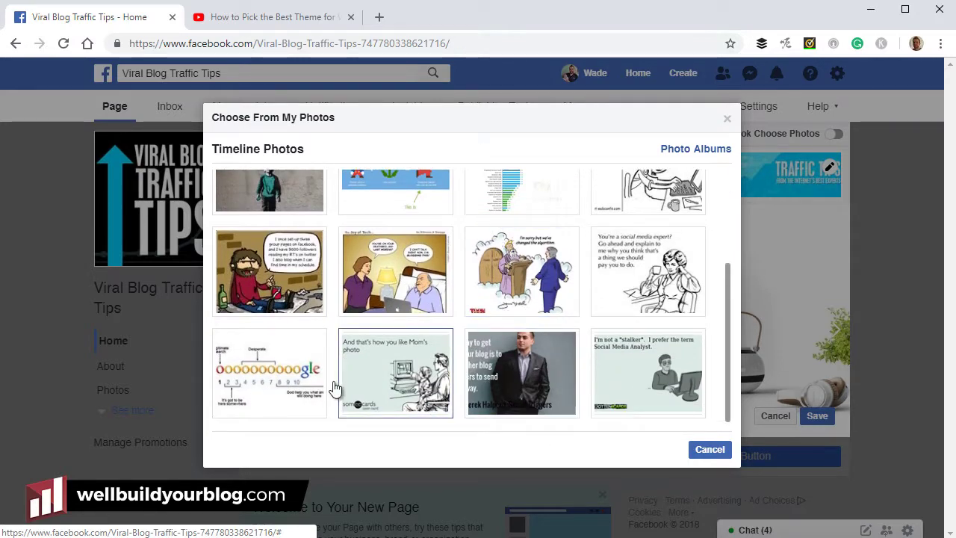
pyautogui.scroll(-1, 338, 384)
pyautogui.click(341, 379)
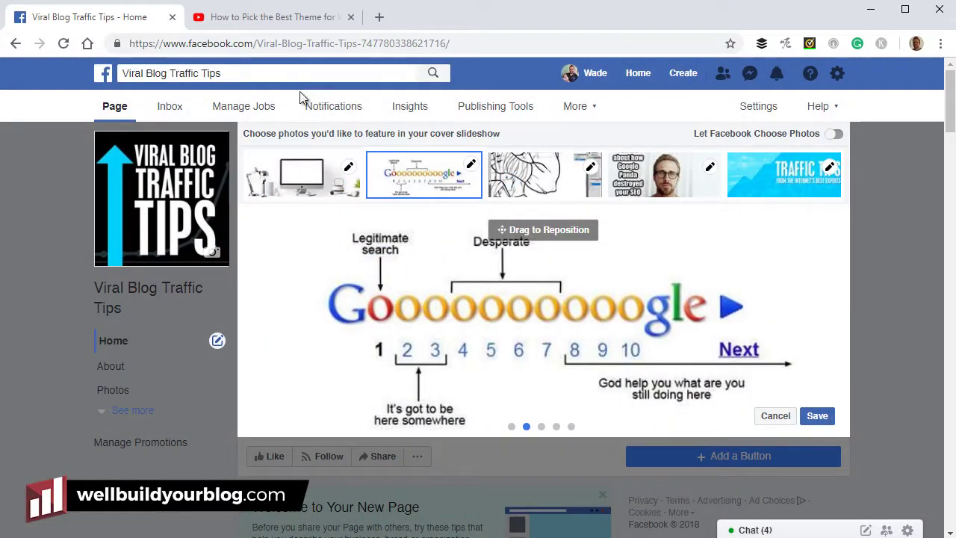
# - Save the slideshow, then preview all five slides: desk, Google, sketch, Google Panda, Traffic Tips
pyautogui.click(547, 175)
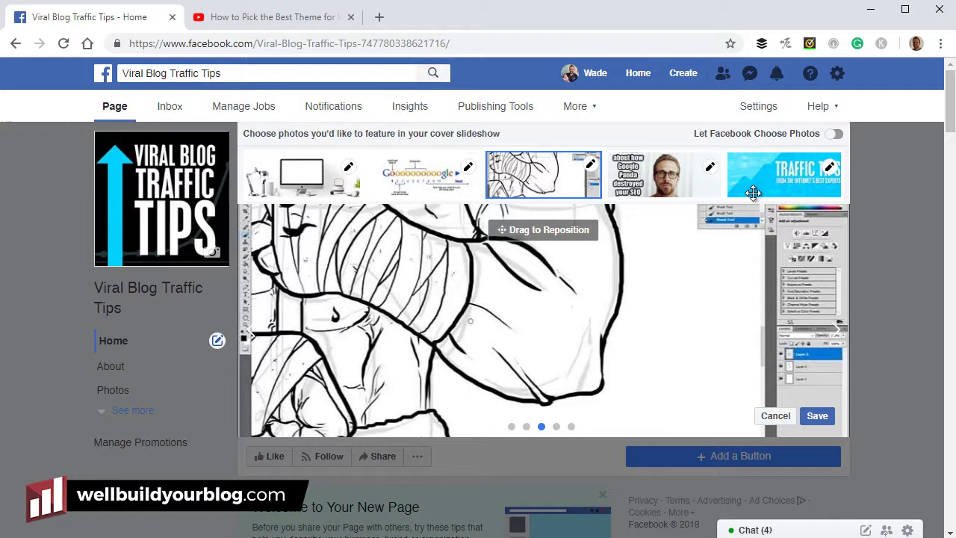
pyautogui.click(814, 417)
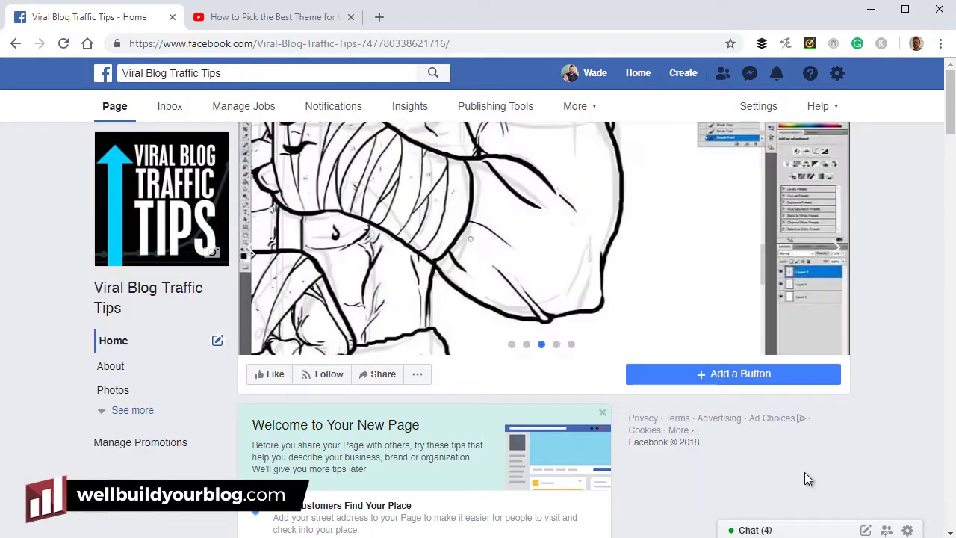
pyautogui.click(513, 346)
pyautogui.click(526, 346)
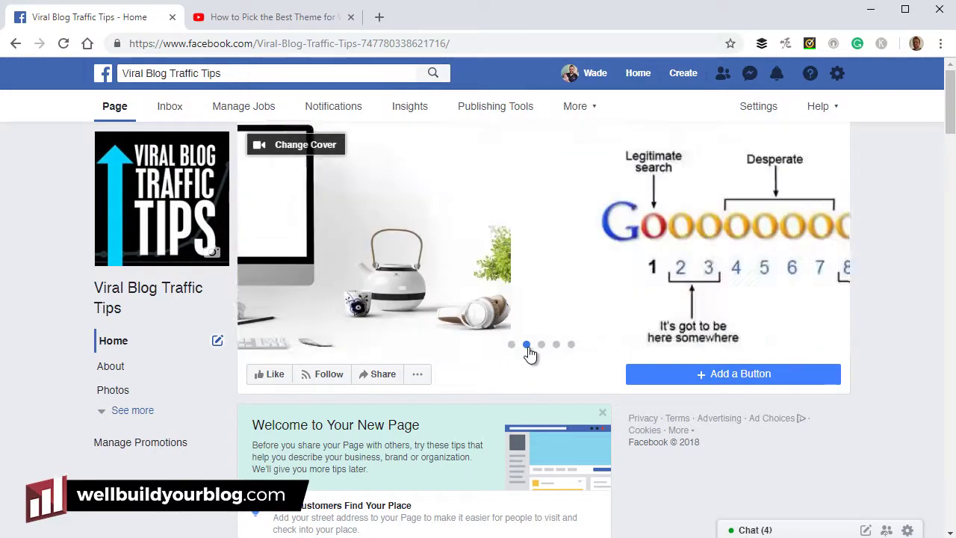
pyautogui.click(540, 345)
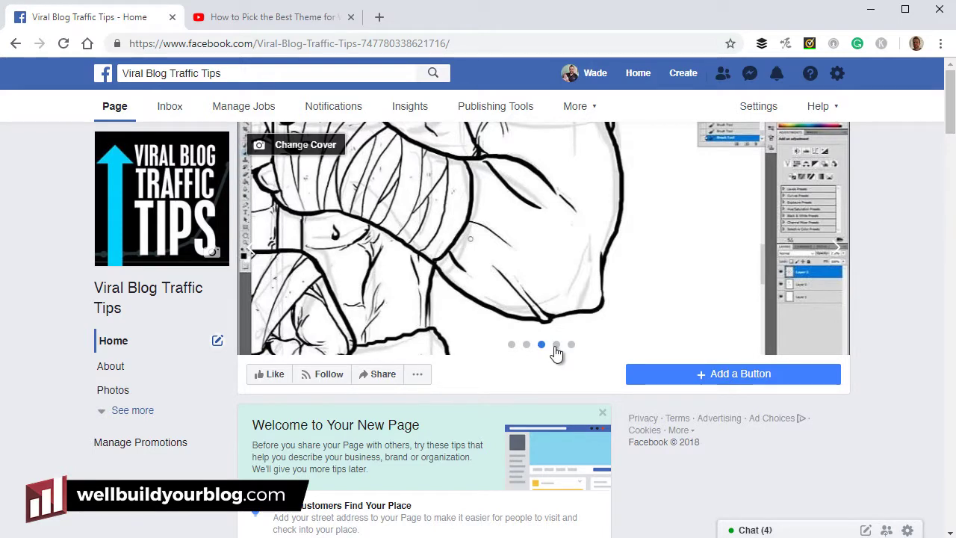
pyautogui.click(557, 346)
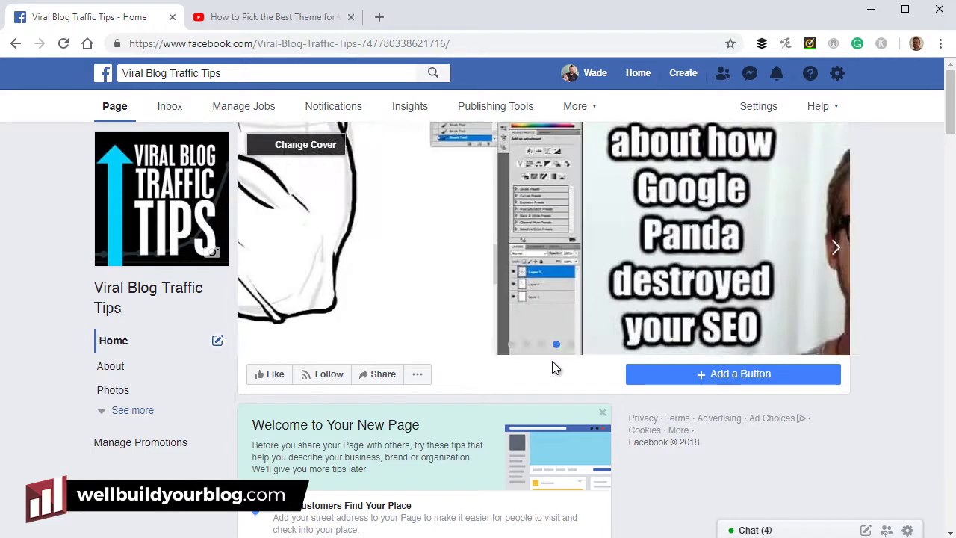
pyautogui.click(570, 345)
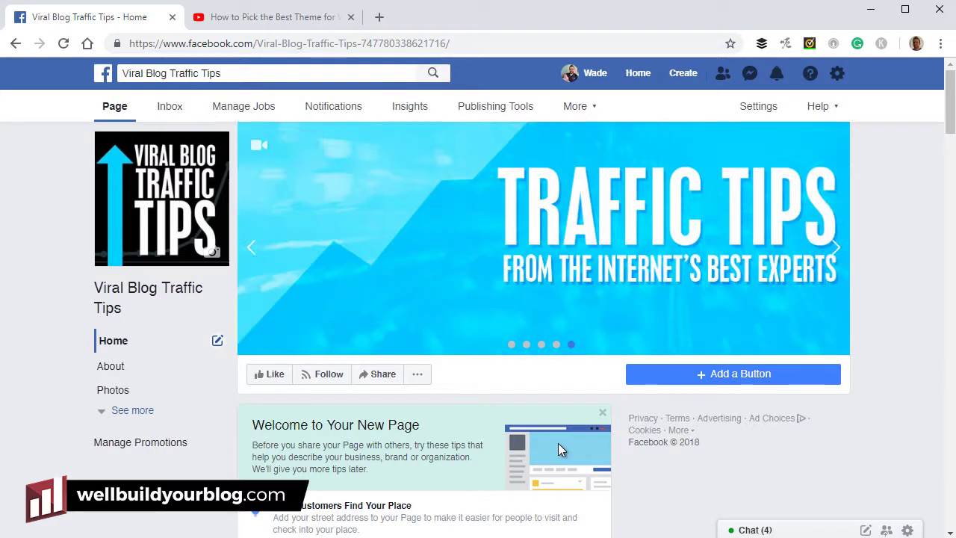